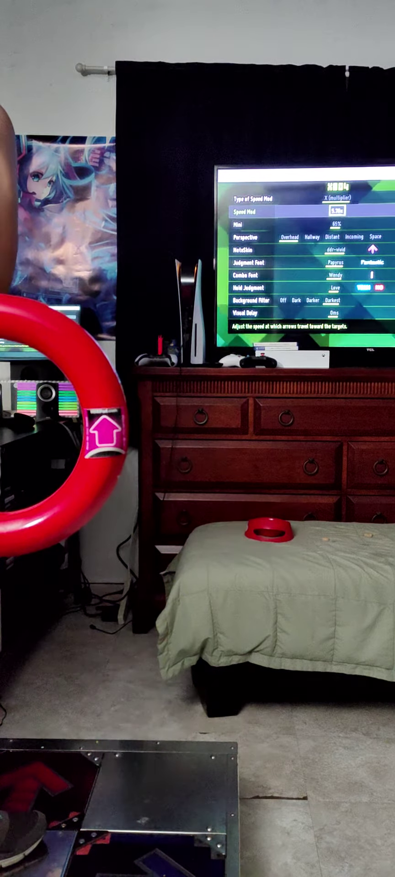
Scroll past Mini 65% to the 'What comes next?' row with Gameplay
key(Down)
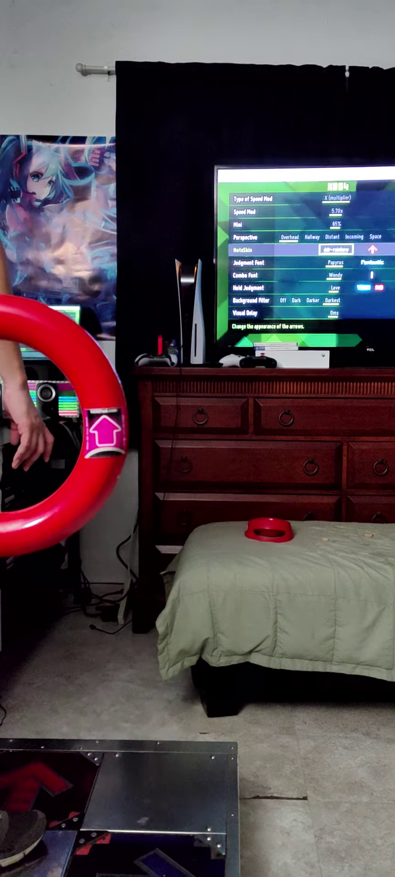
key(Down)
key(Down)
key(Down)
key(Down)
key(Down)
key(Down)
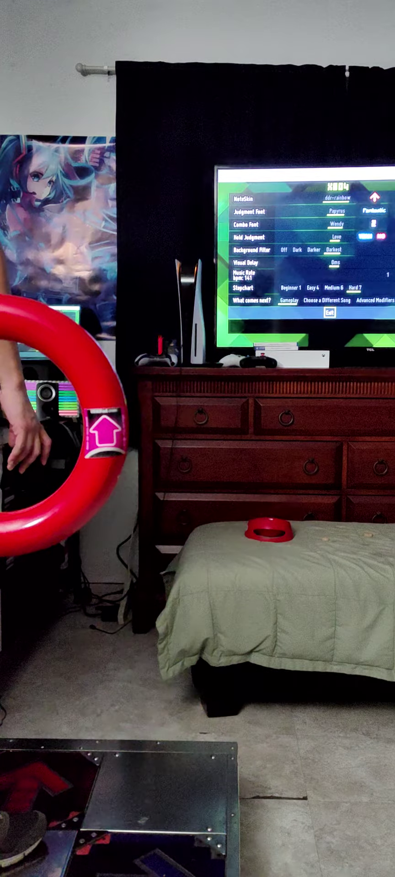